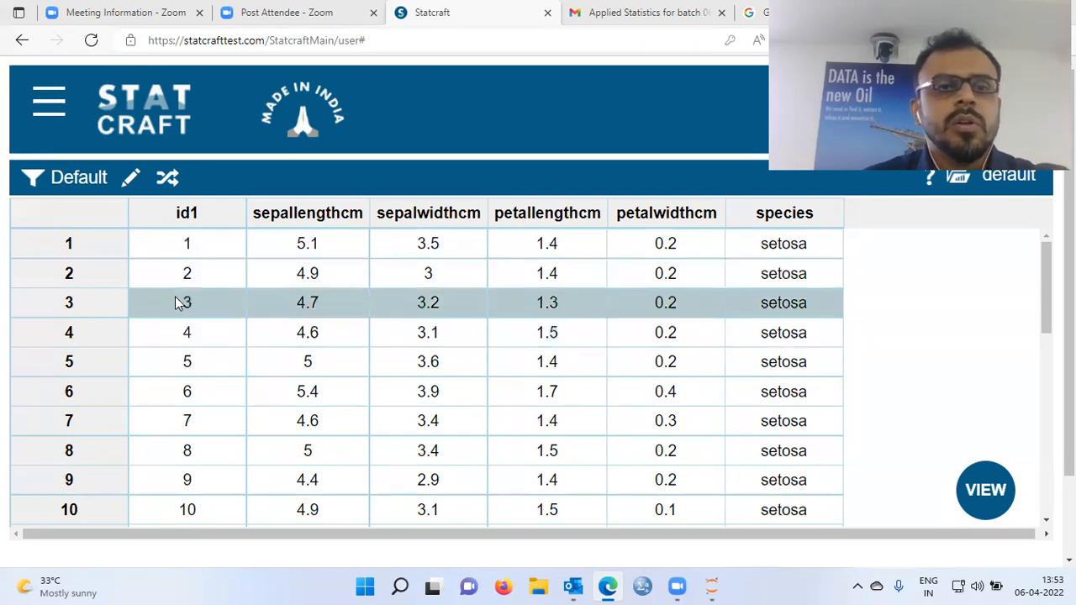
- Open the Correlogram setup from the Graphics category for the iris measurements dataset
{"action": "left_click", "coordinate": [49, 105]}
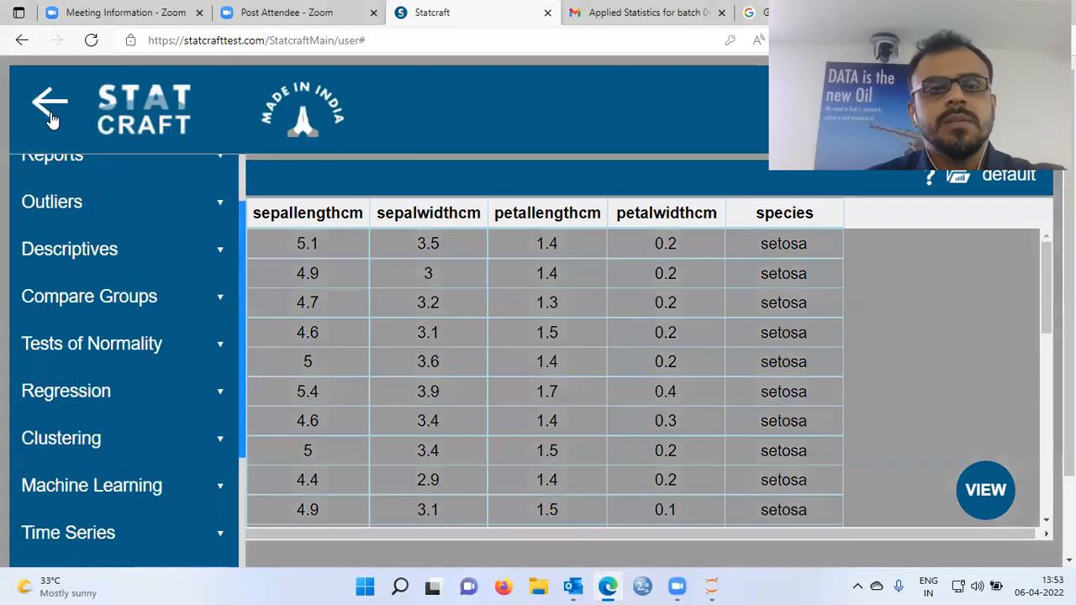
{"action": "scroll", "coordinate": [242, 169], "scroll_direction": "up", "scroll_amount": 1}
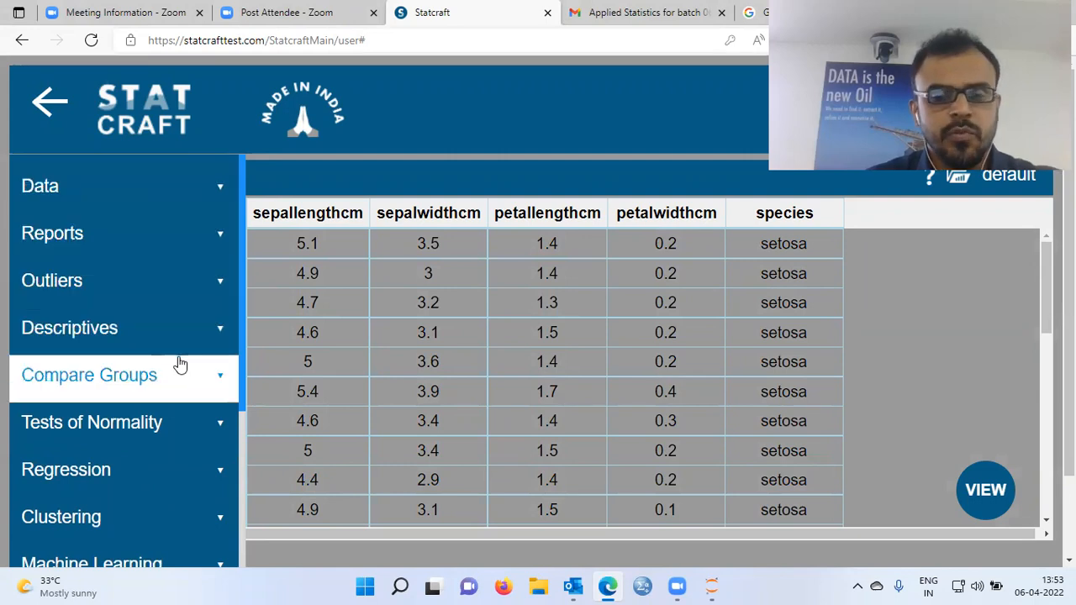
{"action": "scroll", "coordinate": [179, 364], "scroll_direction": "down", "scroll_amount": 1}
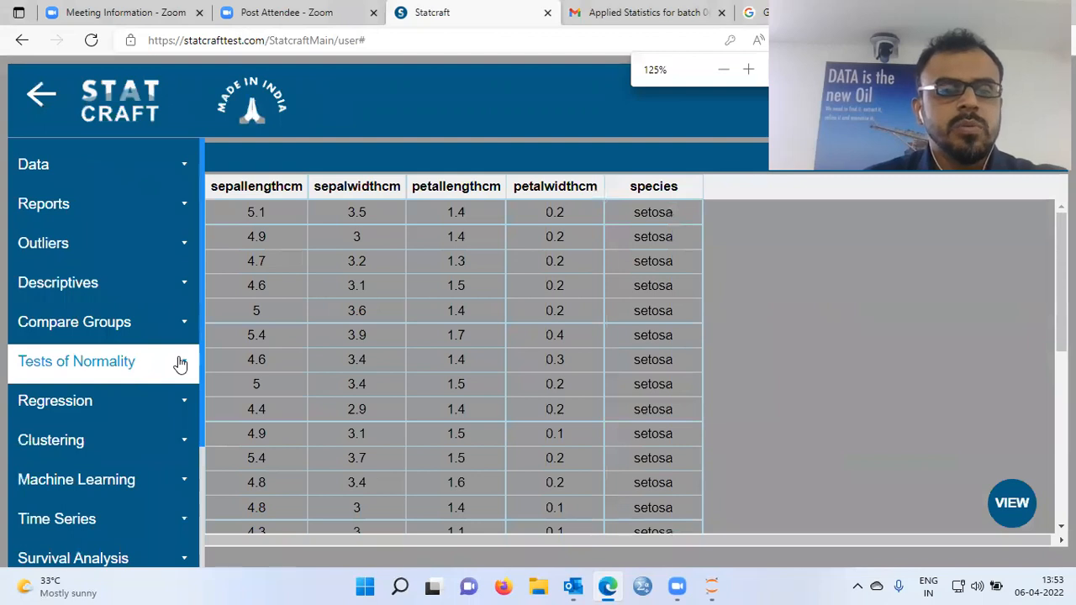
{"action": "scroll", "coordinate": [179, 364], "scroll_direction": "down", "scroll_amount": 1}
{"action": "scroll", "coordinate": [179, 370], "scroll_direction": "down", "scroll_amount": 2}
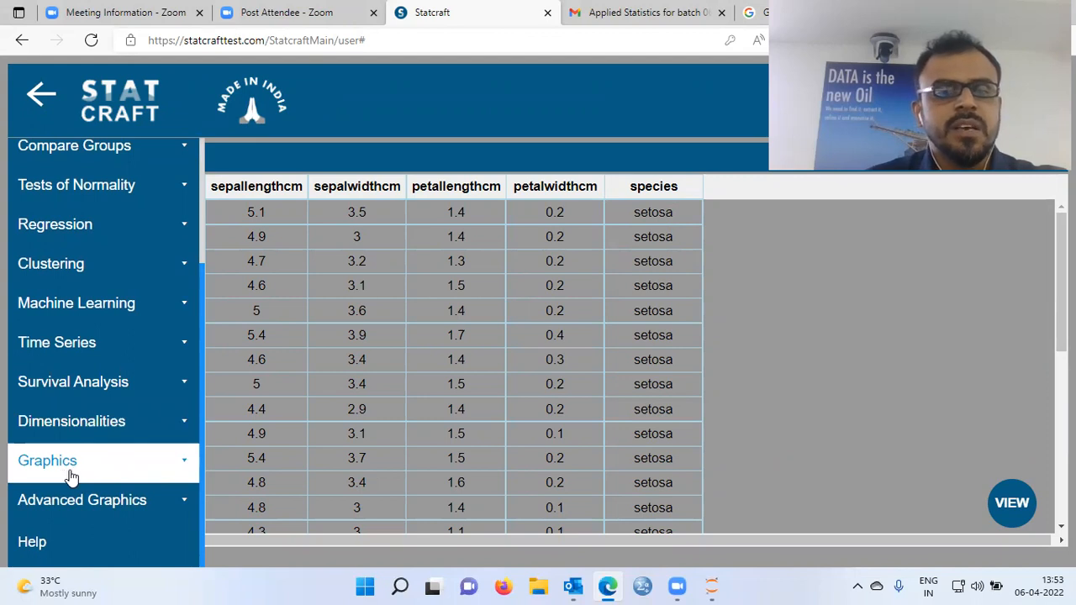
{"action": "left_click", "coordinate": [183, 472]}
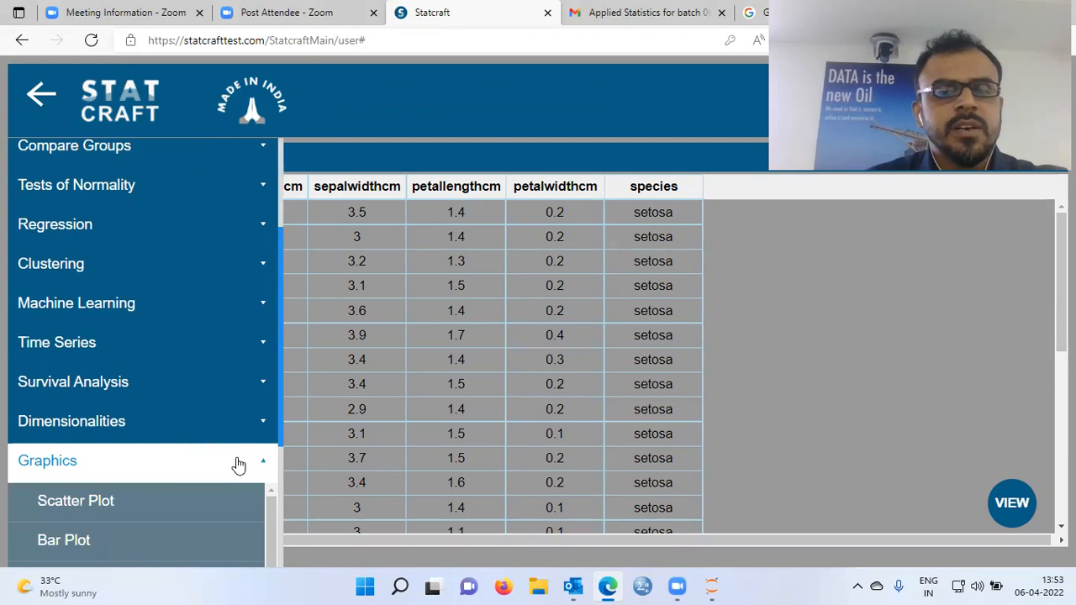
{"action": "left_click_drag", "start_coordinate": [281, 435], "coordinate": [277, 543]}
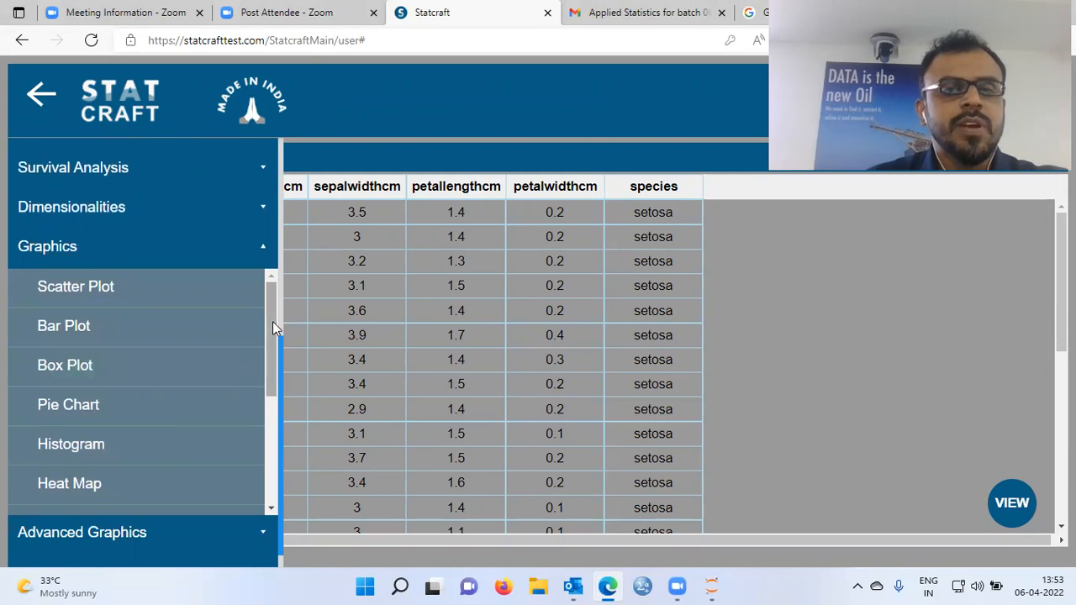
{"action": "left_click_drag", "start_coordinate": [270, 318], "coordinate": [270, 408]}
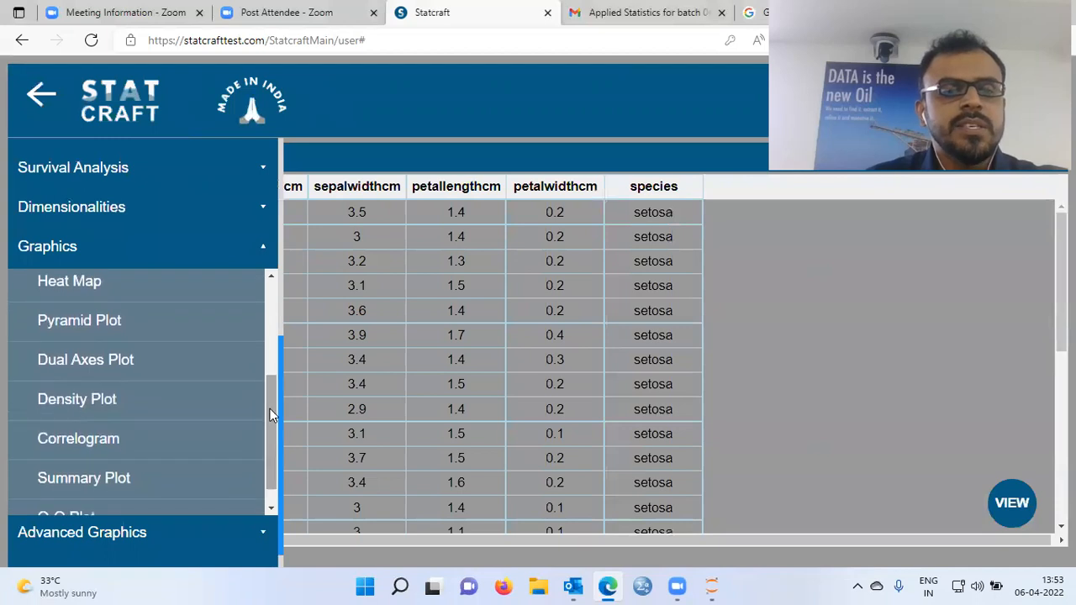
{"action": "left_click", "coordinate": [104, 445]}
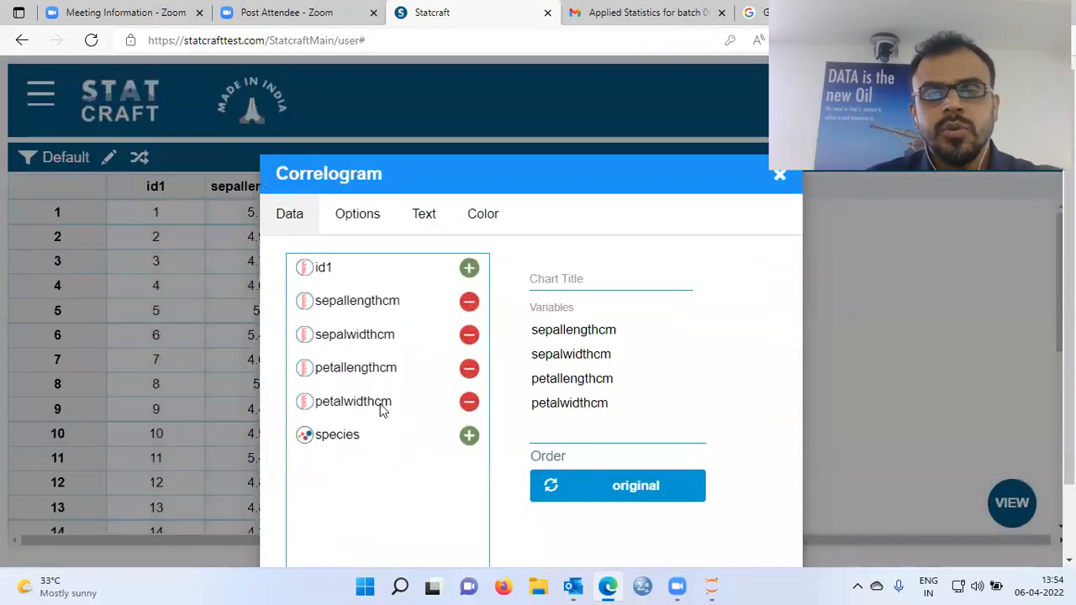
- Reset the correlogram's variable selection and add sepallengthcm, sepalwidthcm, petallengthcm and petalwidthcm as its variables
{"action": "key", "text": "ctrl+minus"}
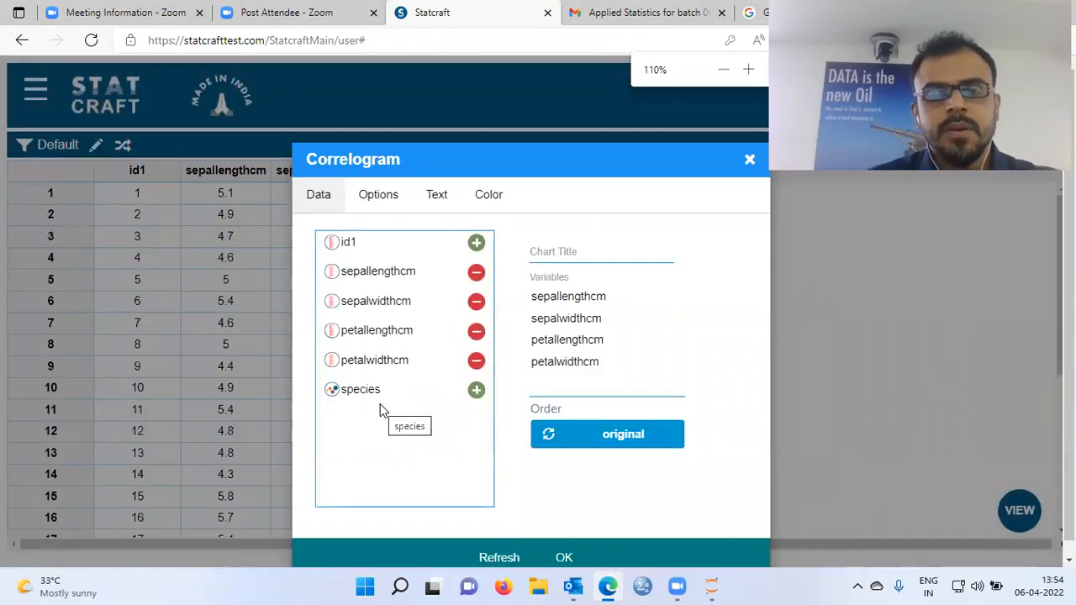
{"action": "left_click", "coordinate": [499, 558]}
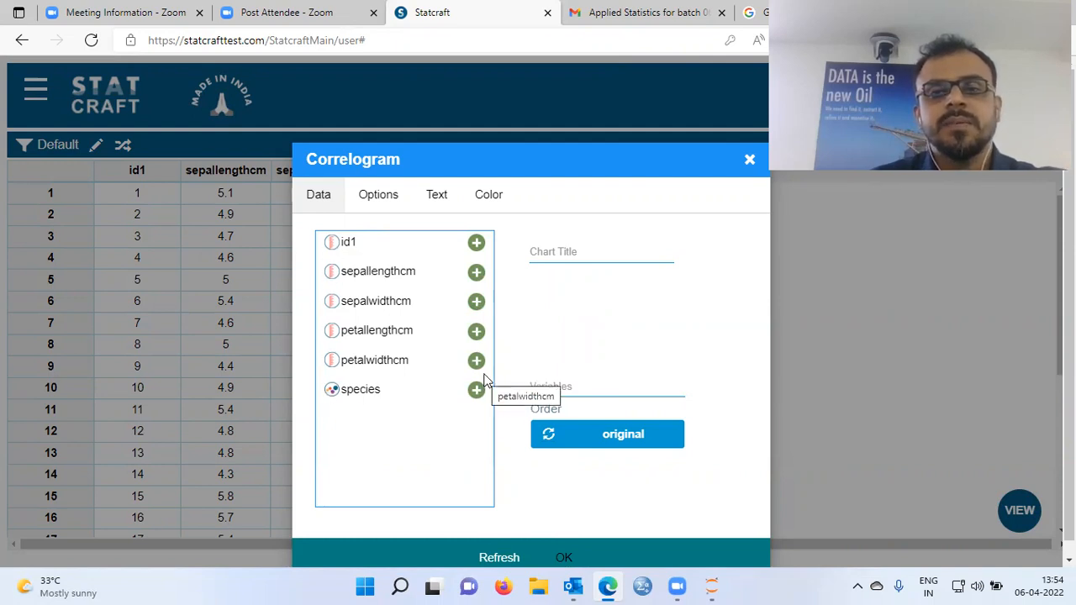
{"action": "left_click", "coordinate": [569, 388]}
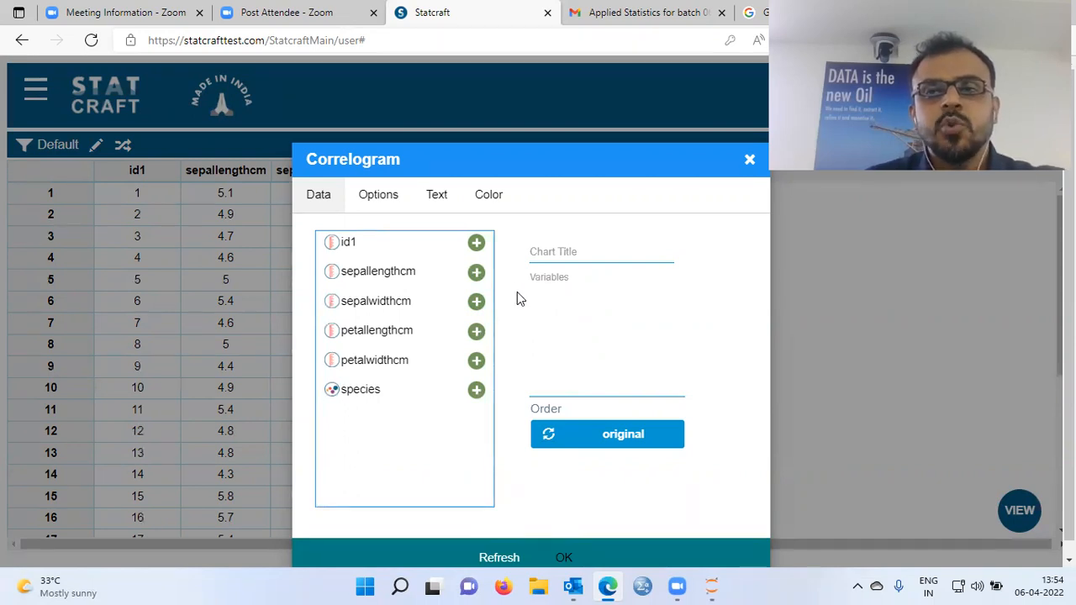
{"action": "left_click", "coordinate": [477, 274]}
{"action": "left_click", "coordinate": [477, 303]}
{"action": "left_click", "coordinate": [476, 331]}
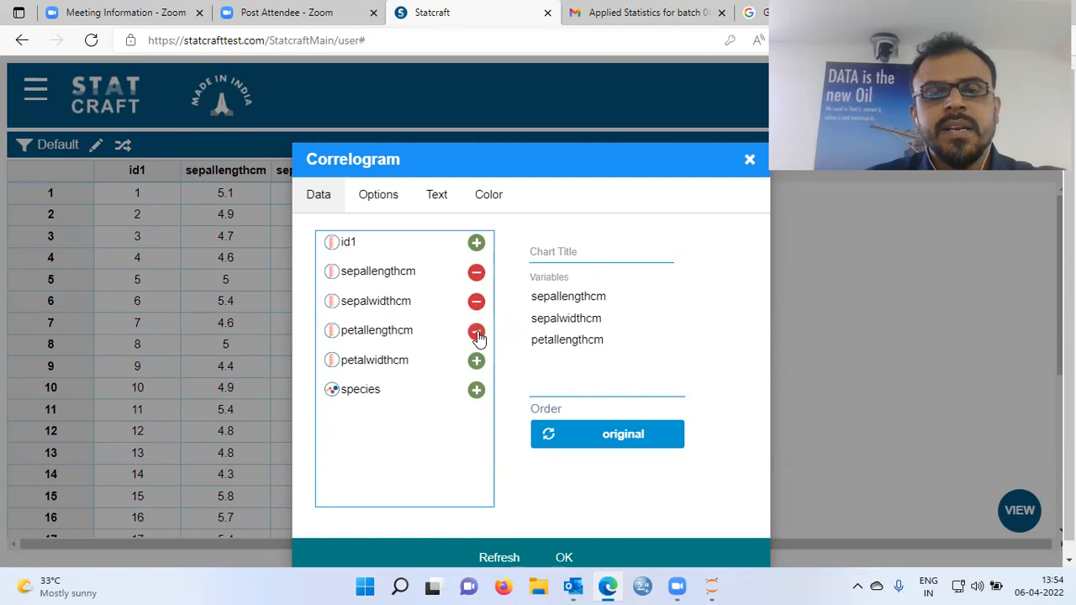
{"action": "left_click", "coordinate": [477, 361]}
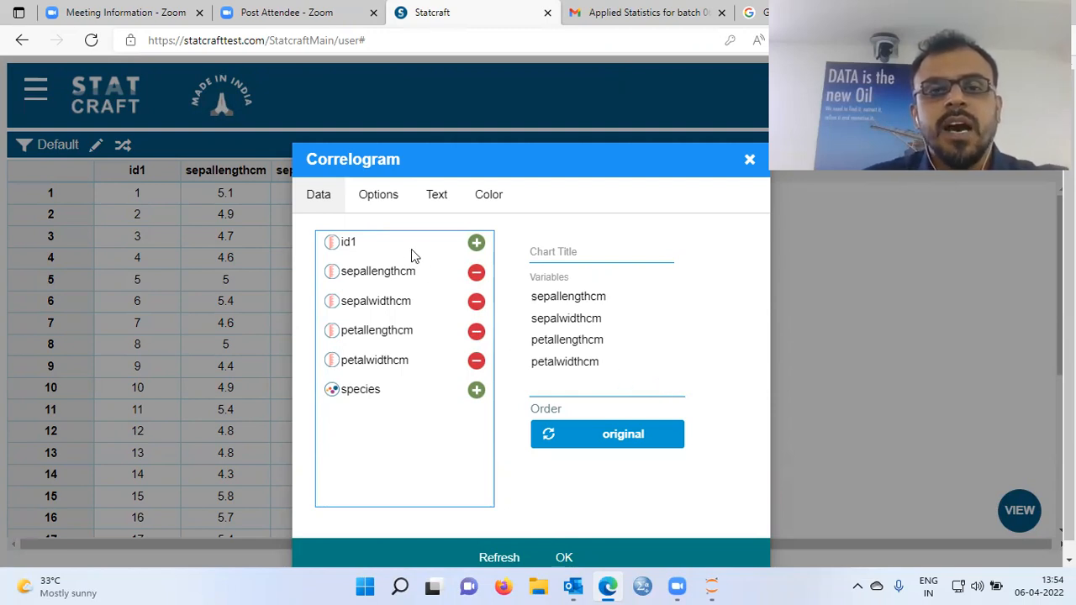
- Set the correlogram's text legend size to 1.0 in its options
{"action": "left_click", "coordinate": [387, 206]}
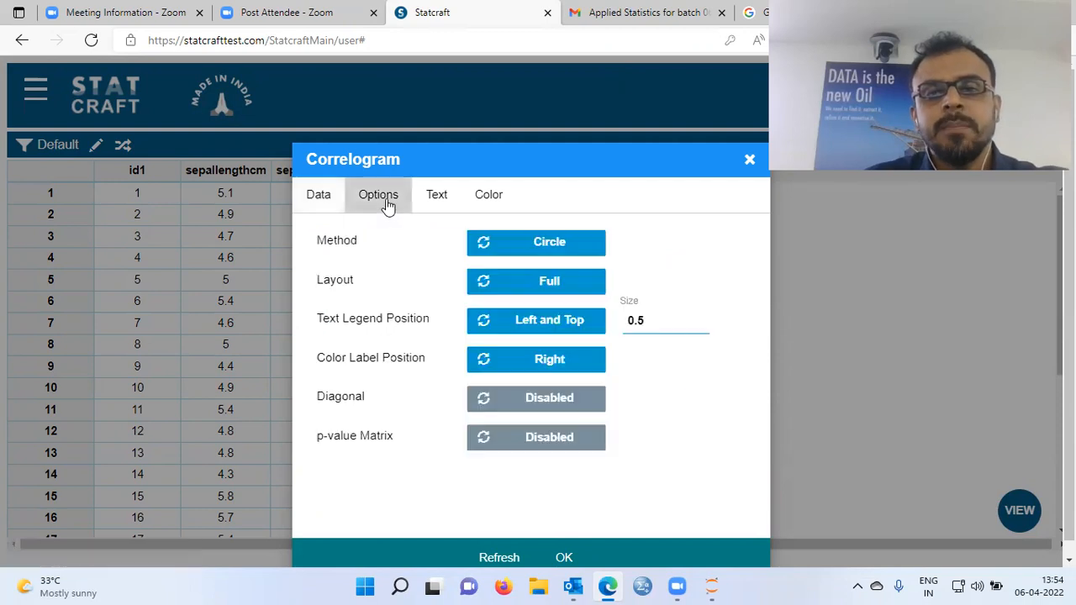
{"action": "left_click", "coordinate": [650, 318]}
{"action": "key", "text": "BackSpace"}
{"action": "key", "text": "BackSpace"}
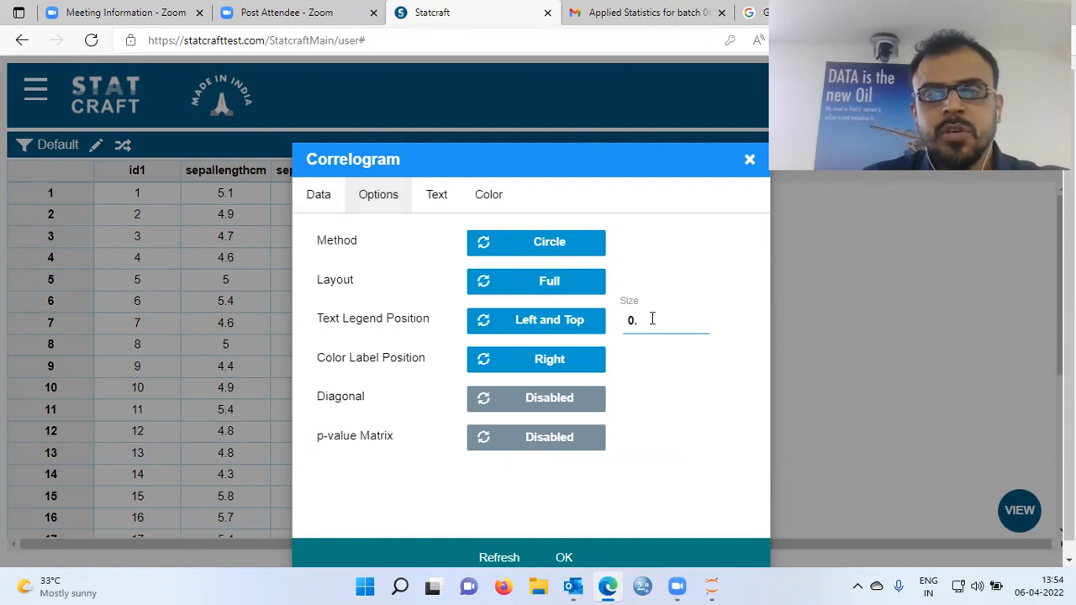
{"action": "key", "text": "BackSpace"}
{"action": "type", "text": "1.0"}
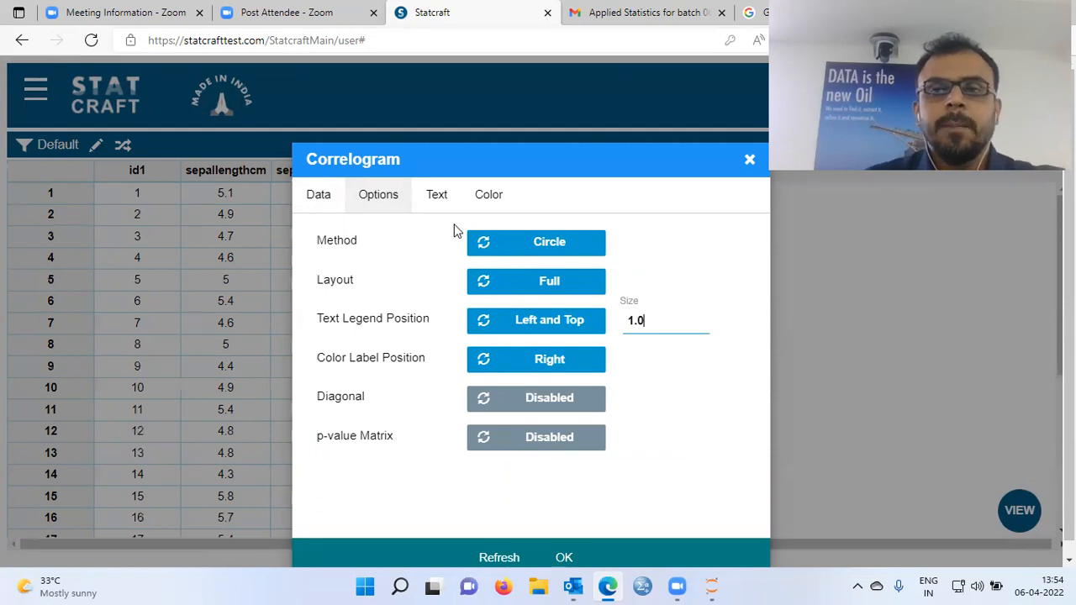
- Enable the Coefficients color in black for the correlogram and generate the plot
{"action": "left_click", "coordinate": [489, 199]}
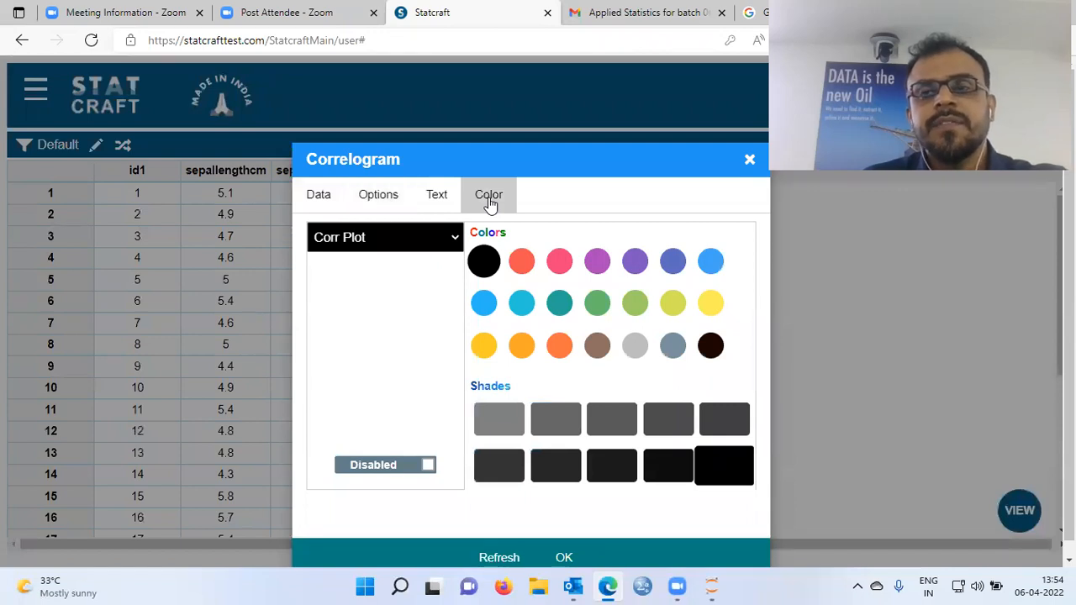
{"action": "left_click", "coordinate": [455, 239]}
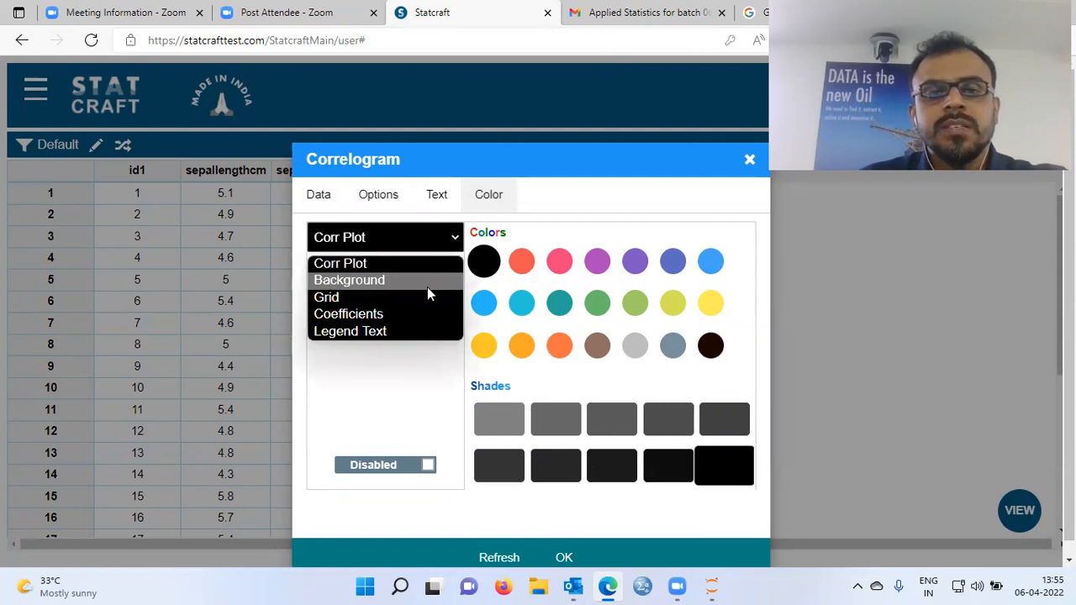
{"action": "left_click", "coordinate": [407, 314]}
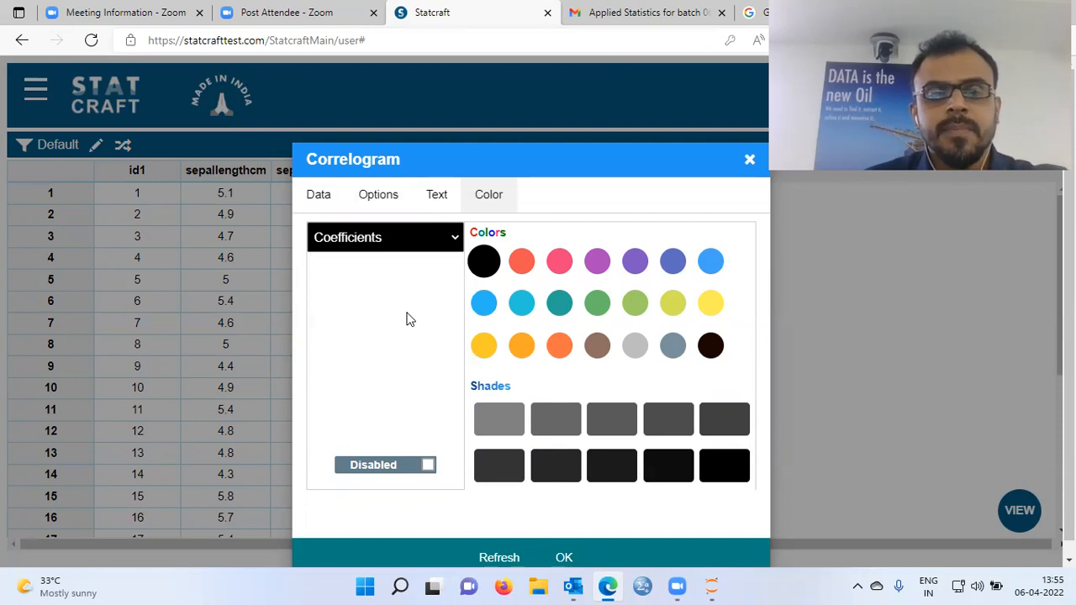
{"action": "left_click", "coordinate": [429, 468]}
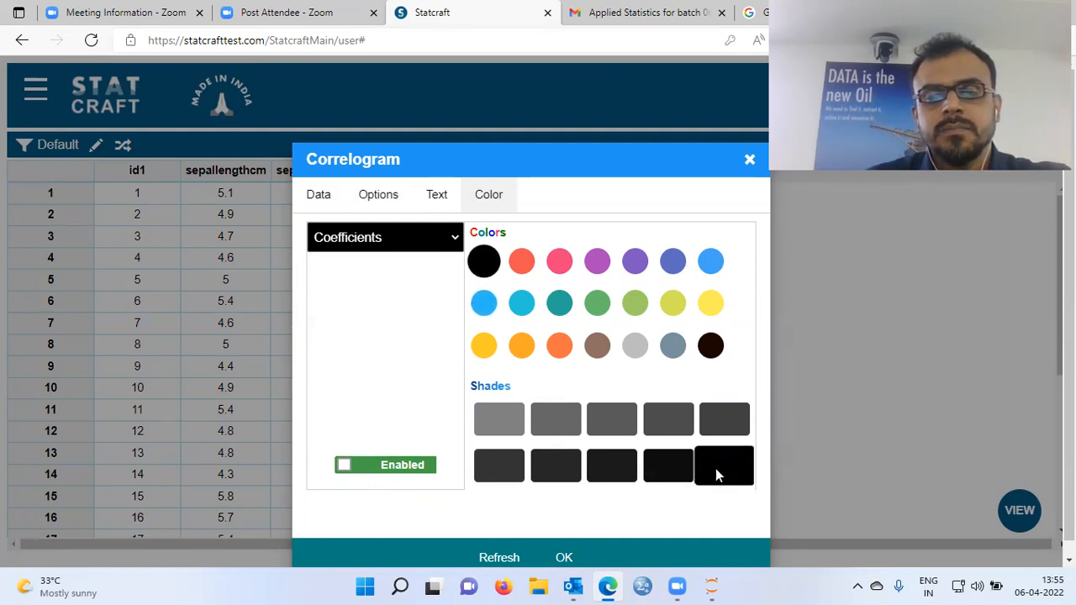
{"action": "left_click", "coordinate": [564, 560]}
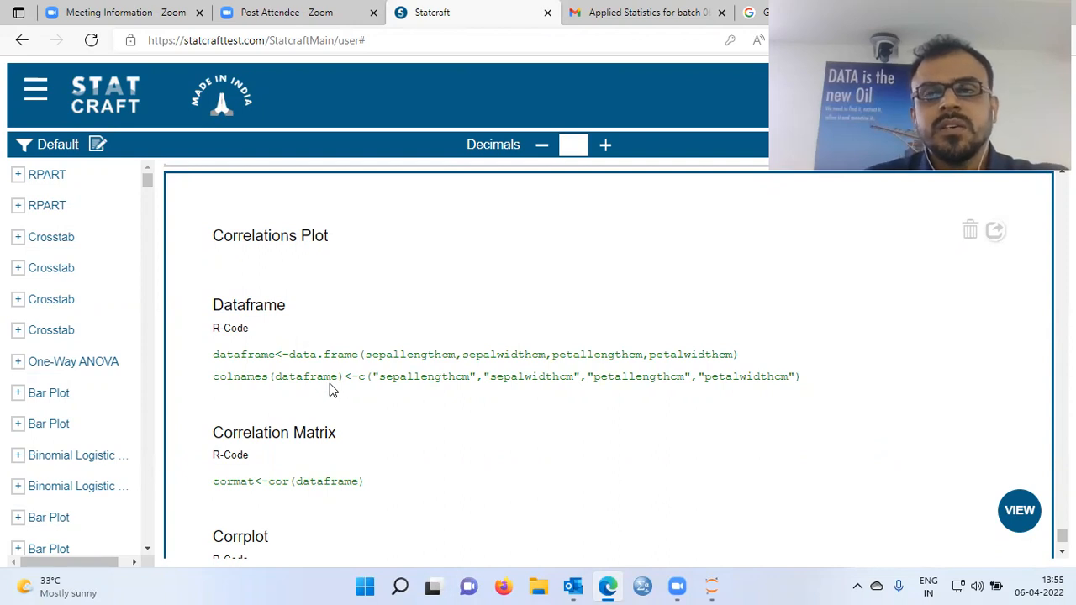
- Examine the generated R code and the pairwise correlation coefficients of the sepal and petal measurements in the correlogram
{"action": "scroll", "coordinate": [330, 389], "scroll_direction": "down", "scroll_amount": 4}
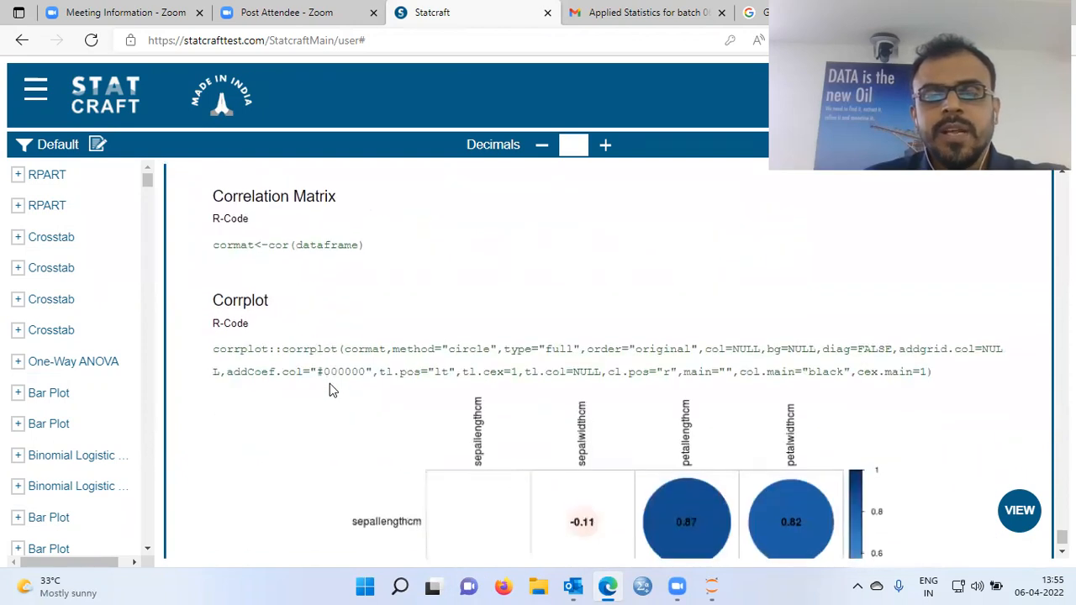
{"action": "scroll", "coordinate": [329, 389], "scroll_direction": "down", "scroll_amount": 1}
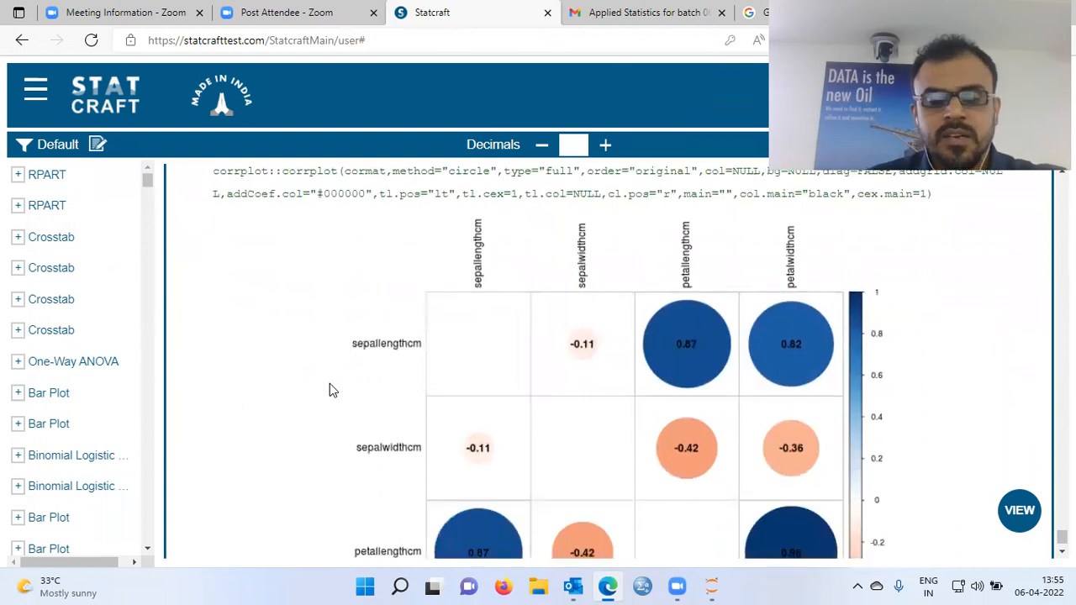
{"action": "key", "text": "ctrl+minus"}
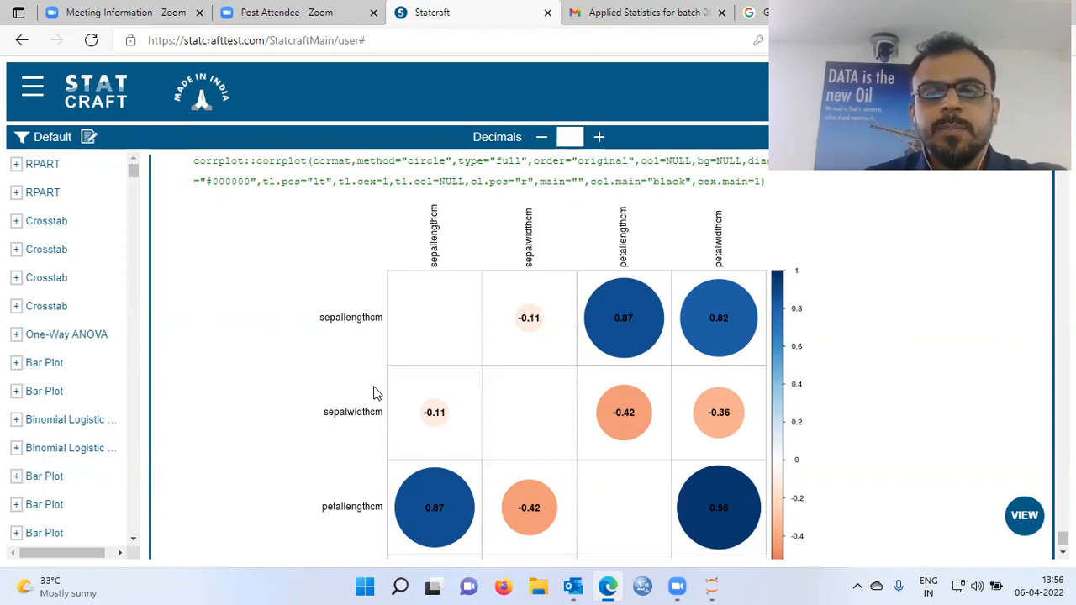
{"action": "scroll", "coordinate": [375, 393], "scroll_direction": "down", "scroll_amount": 1}
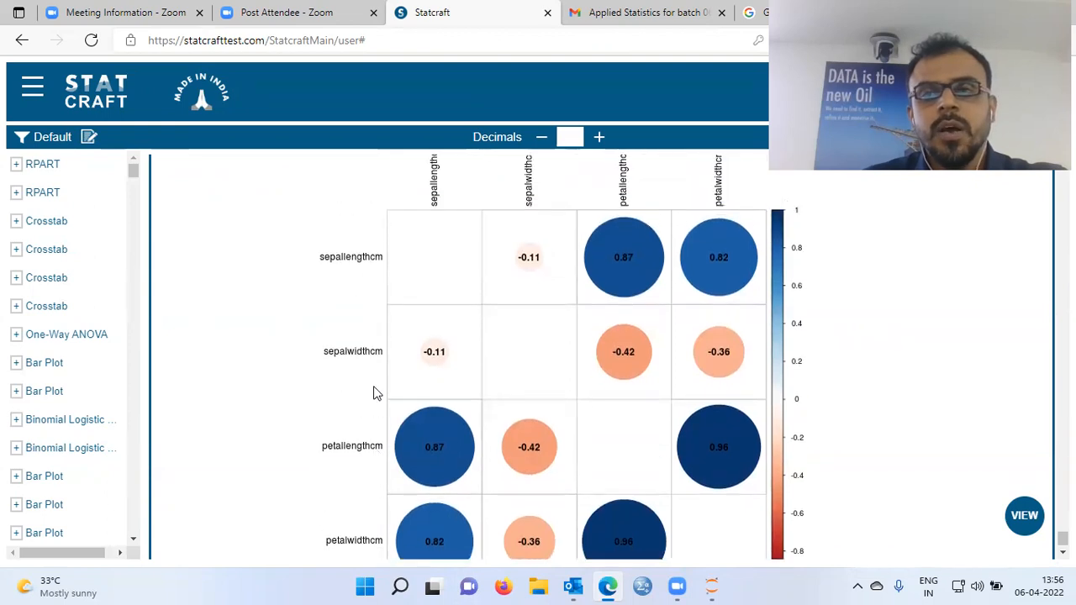
{"action": "scroll", "coordinate": [375, 393], "scroll_direction": "up", "scroll_amount": 1}
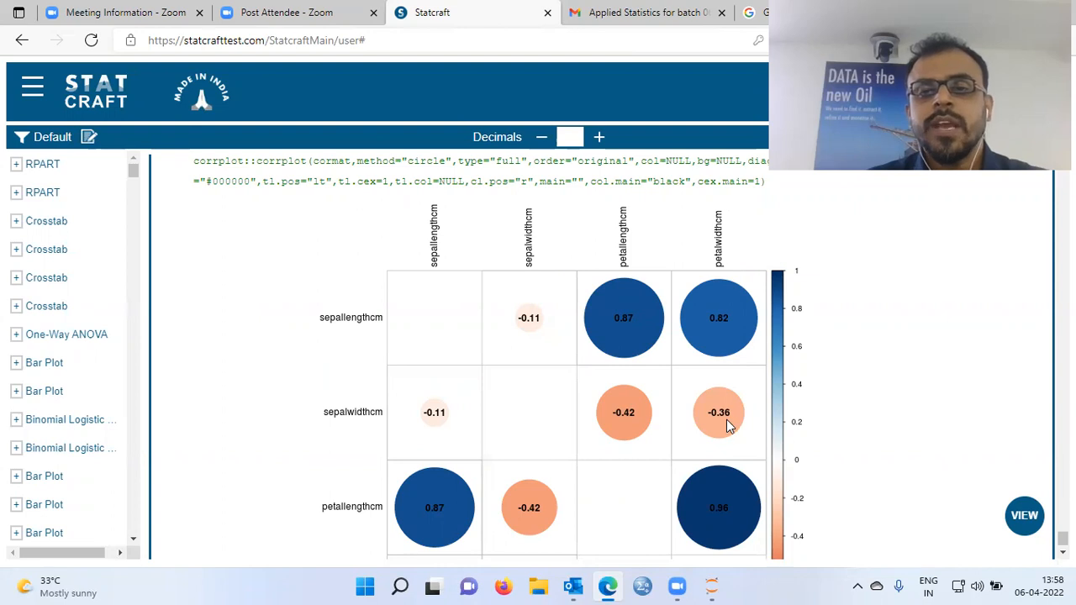
{"action": "scroll", "coordinate": [725, 425], "scroll_direction": "down", "scroll_amount": 2}
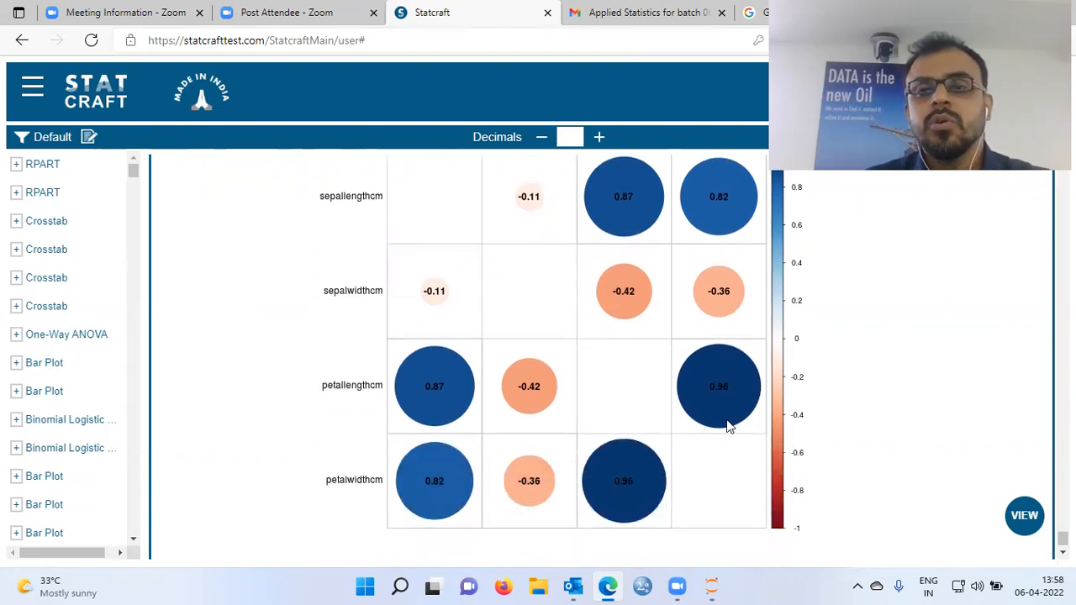
{"action": "scroll", "coordinate": [730, 426], "scroll_direction": "up", "scroll_amount": 1}
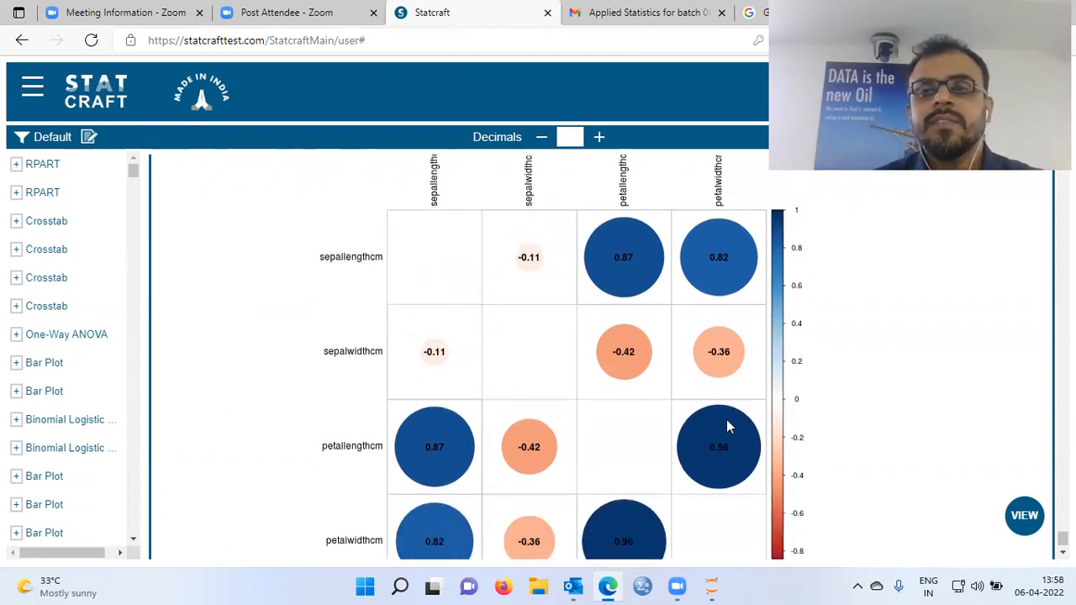